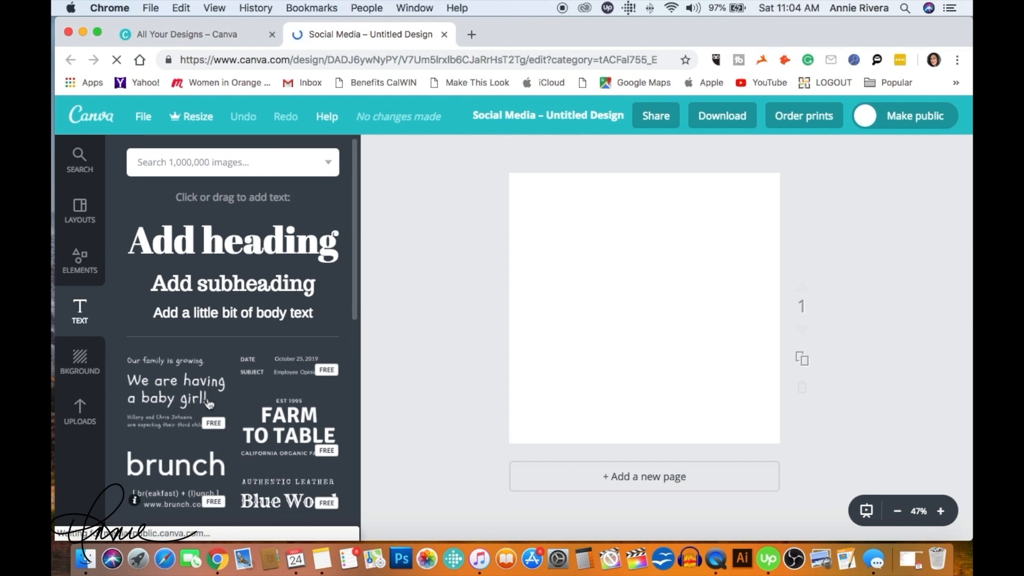
# Step: Add a heading to the blank page and replace its text with "CHAPTER ONE"
pyautogui.scroll(-1, 230, 352)
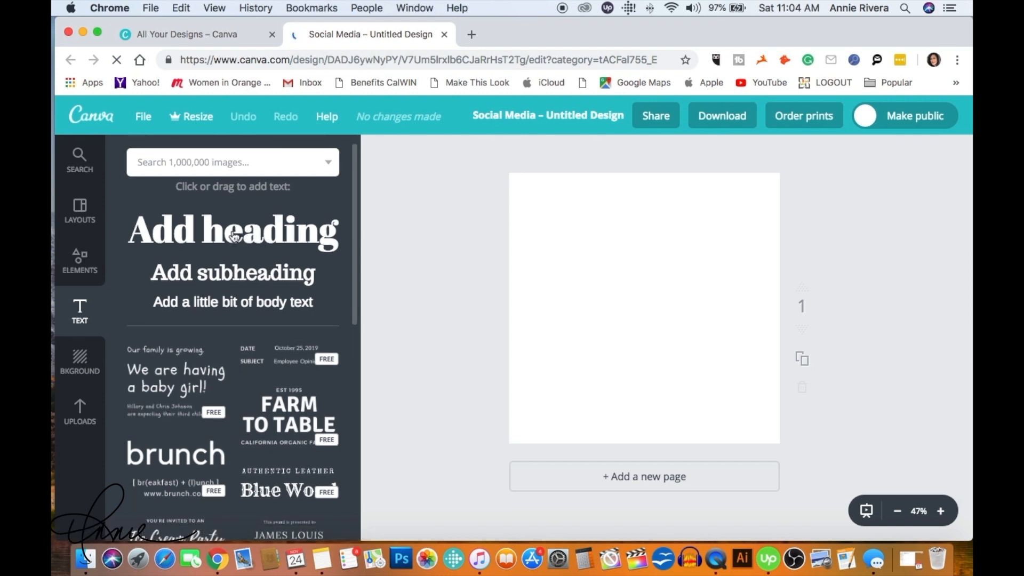
pyautogui.click(234, 237)
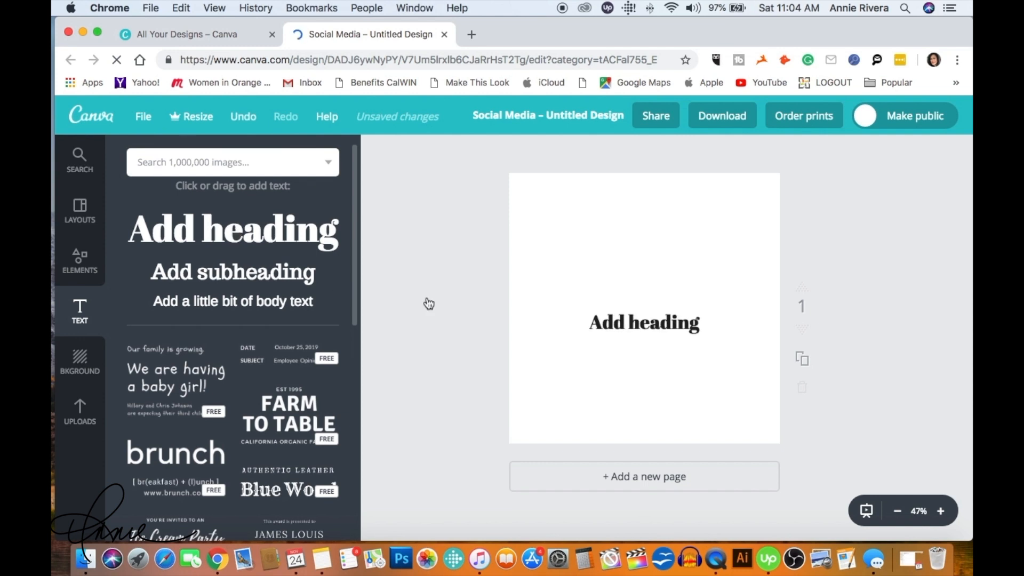
pyautogui.click(653, 334)
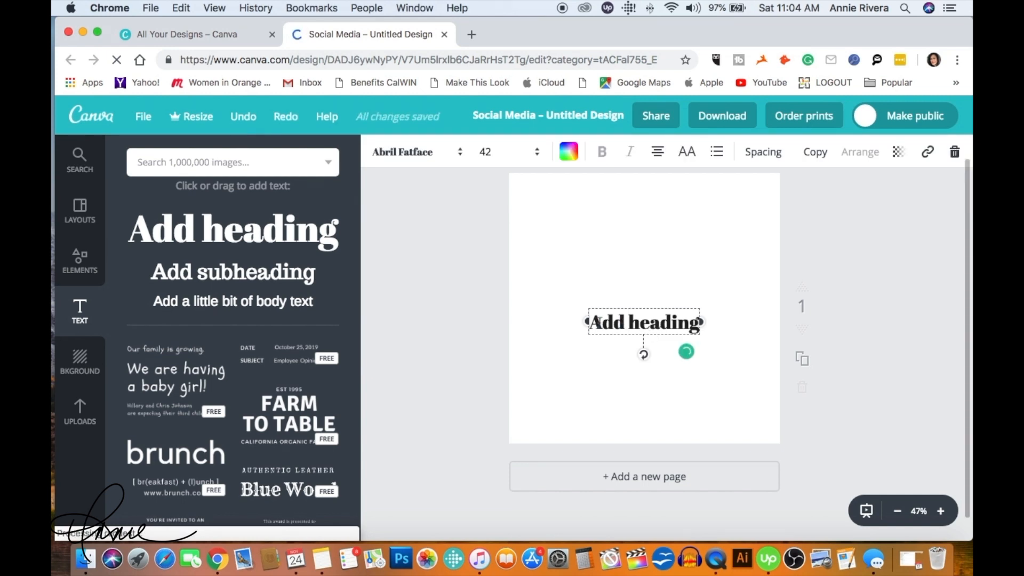
pyautogui.press('super+a')
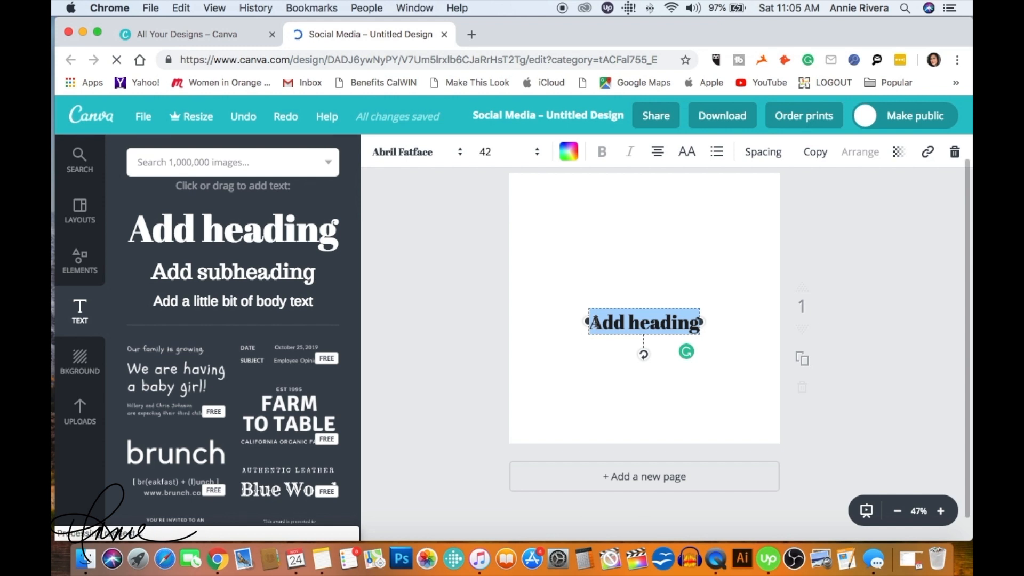
pyautogui.write('C')
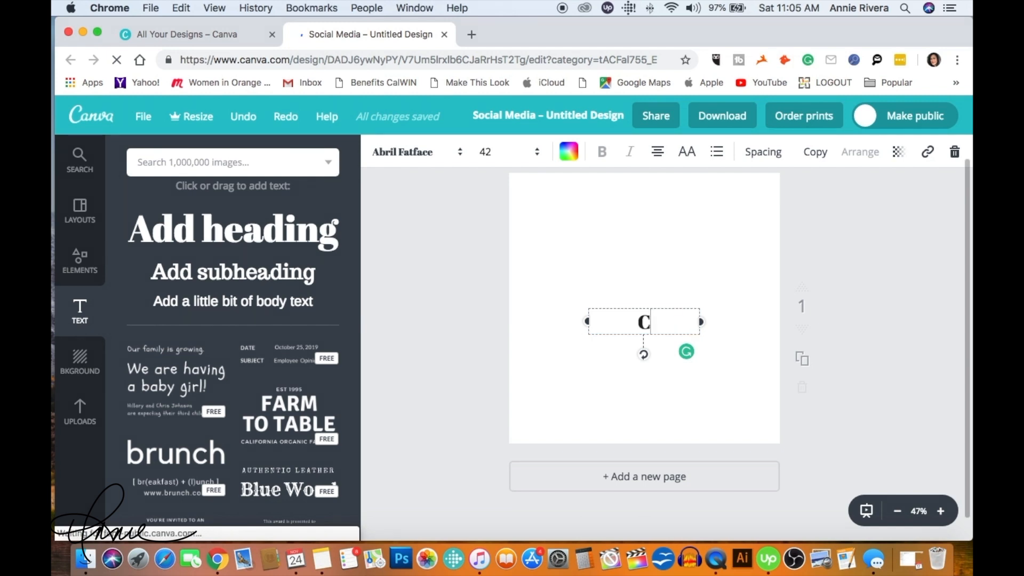
pyautogui.write('HAPTER')
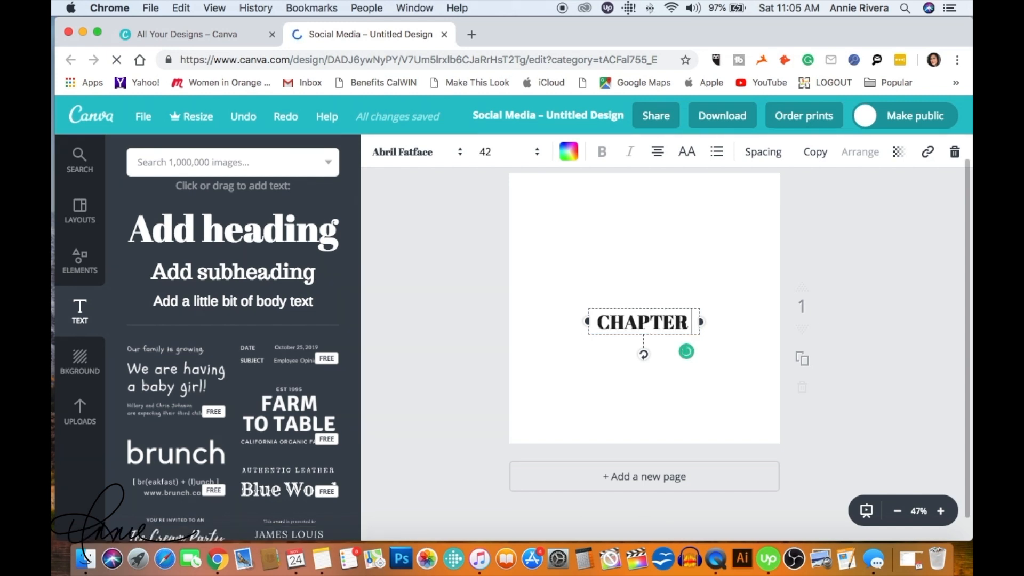
pyautogui.write(' ONE')
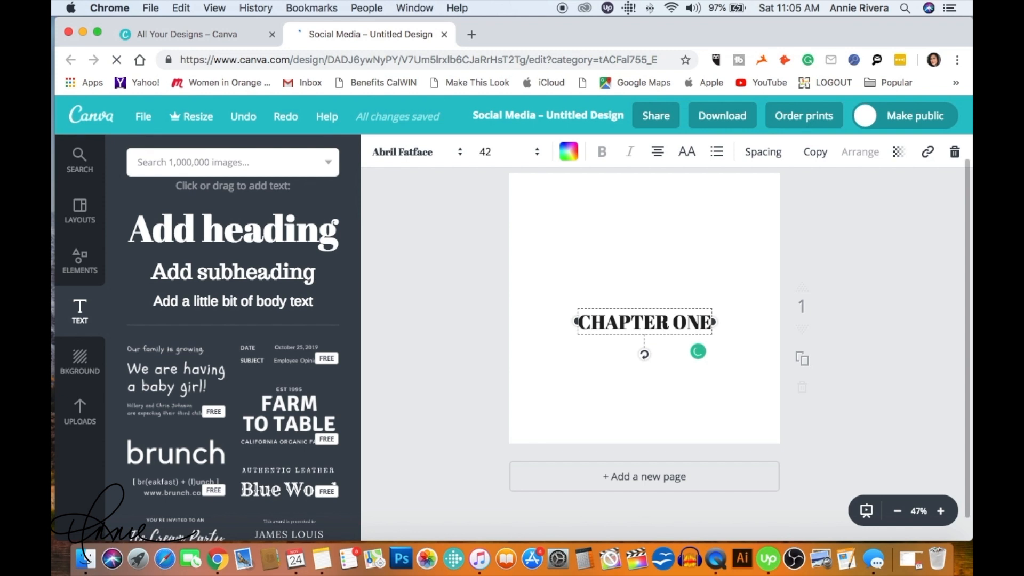
# Step: Set the heading's font to Bebas Neue and move the heading slightly up along the page's vertical centre line
pyautogui.click(419, 153)
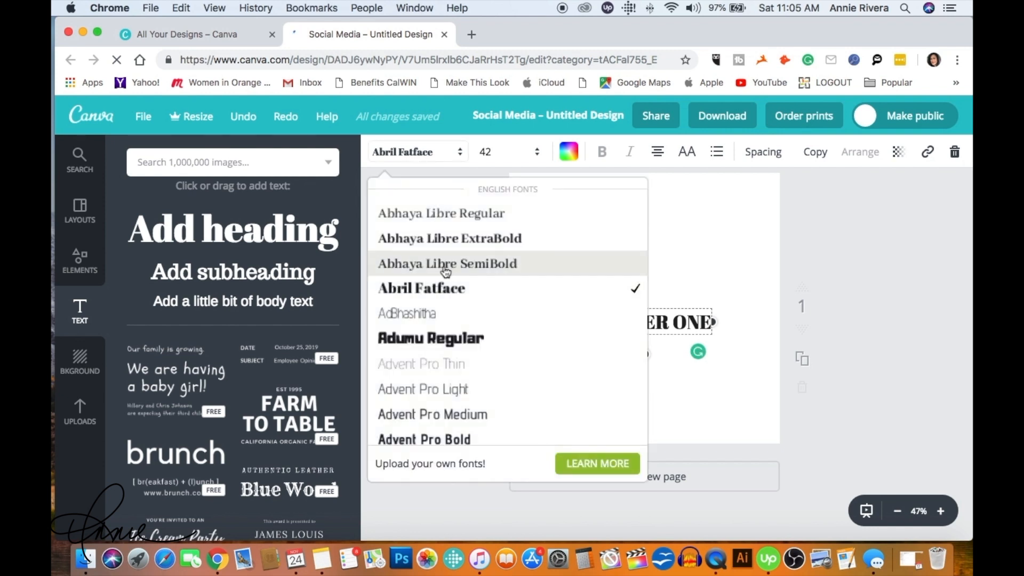
pyautogui.scroll(-5, 450, 326)
pyautogui.scroll(-10, 450, 326)
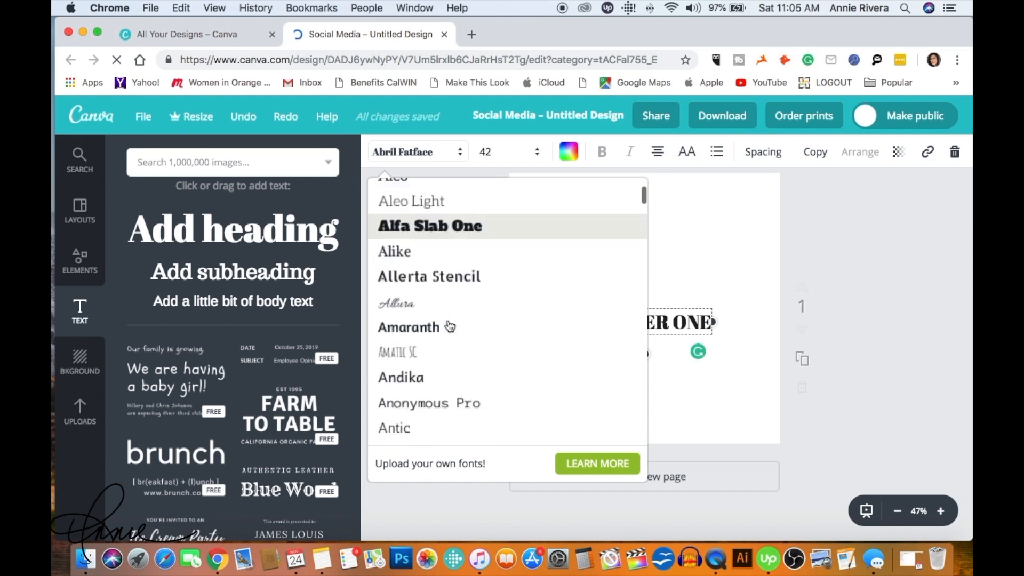
pyautogui.scroll(-8, 449, 326)
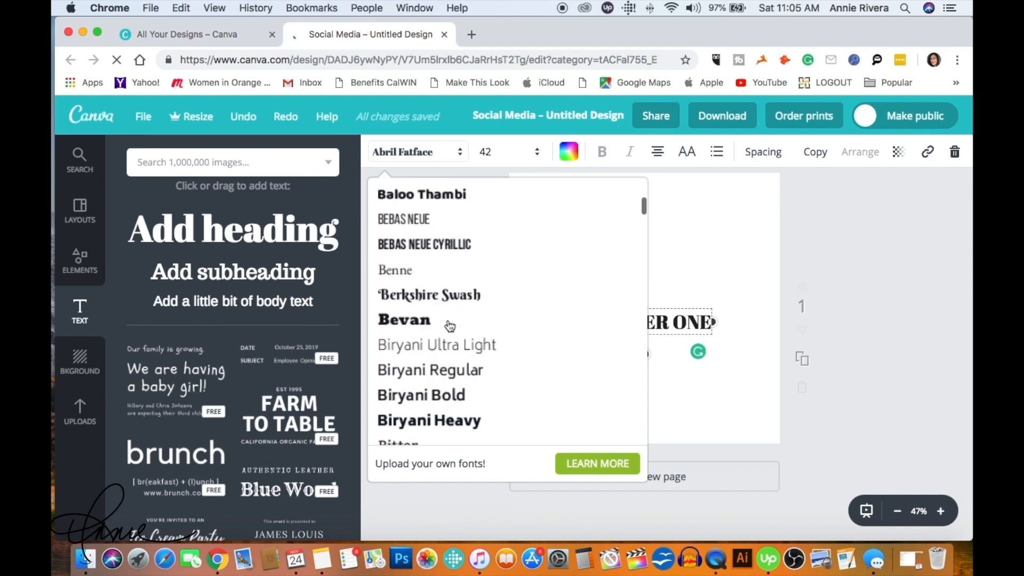
pyautogui.scroll(-3, 450, 326)
pyautogui.scroll(7, 449, 326)
pyautogui.scroll(5, 450, 323)
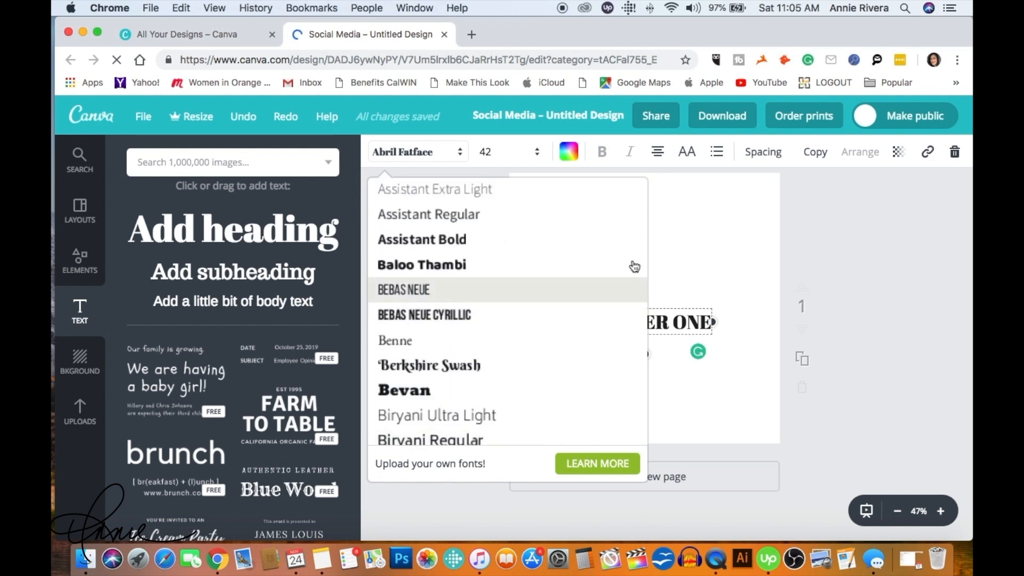
pyautogui.press('Return')
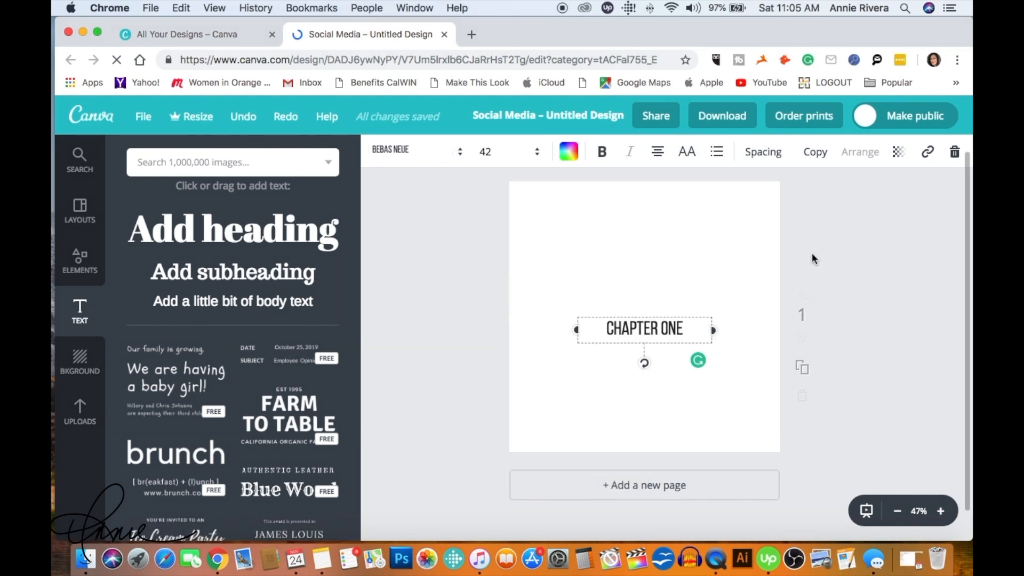
pyautogui.moveTo(595, 310); pyautogui.dragTo(597, 292)
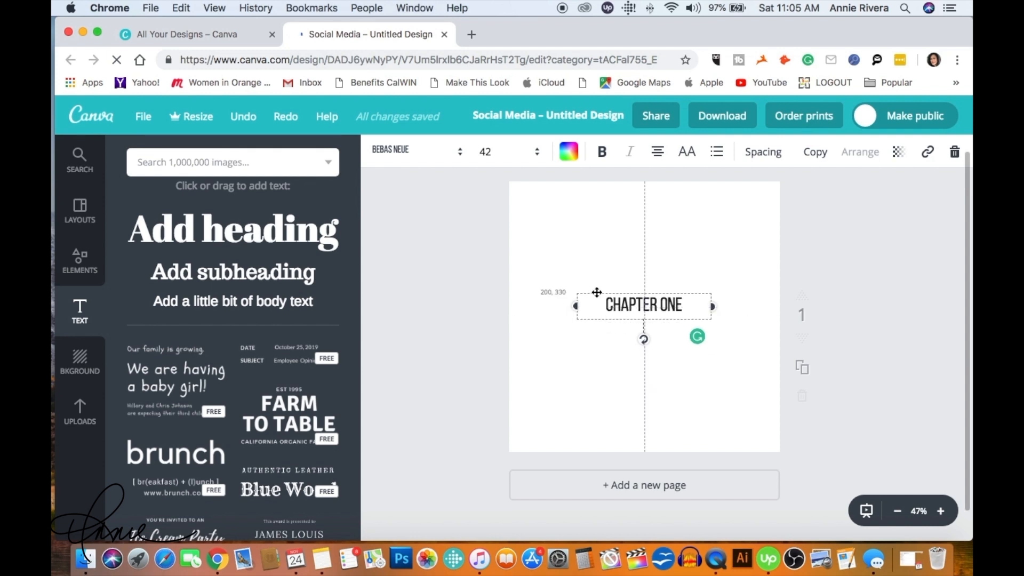
# Step: Set the CHAPTER ONE heading's font size to 104 and make it bold
pyautogui.click(486, 153)
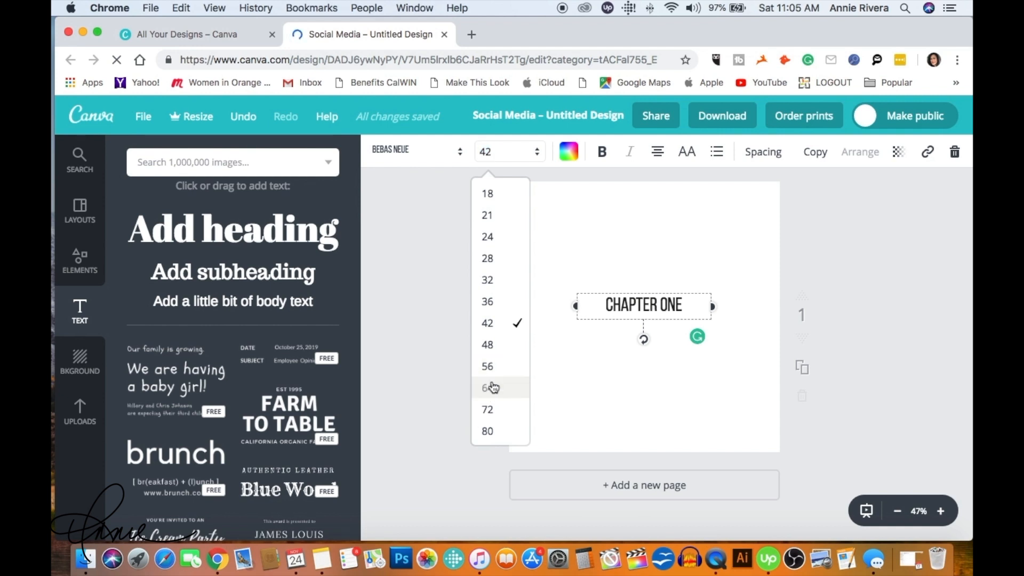
pyautogui.click(493, 388)
pyautogui.click(494, 152)
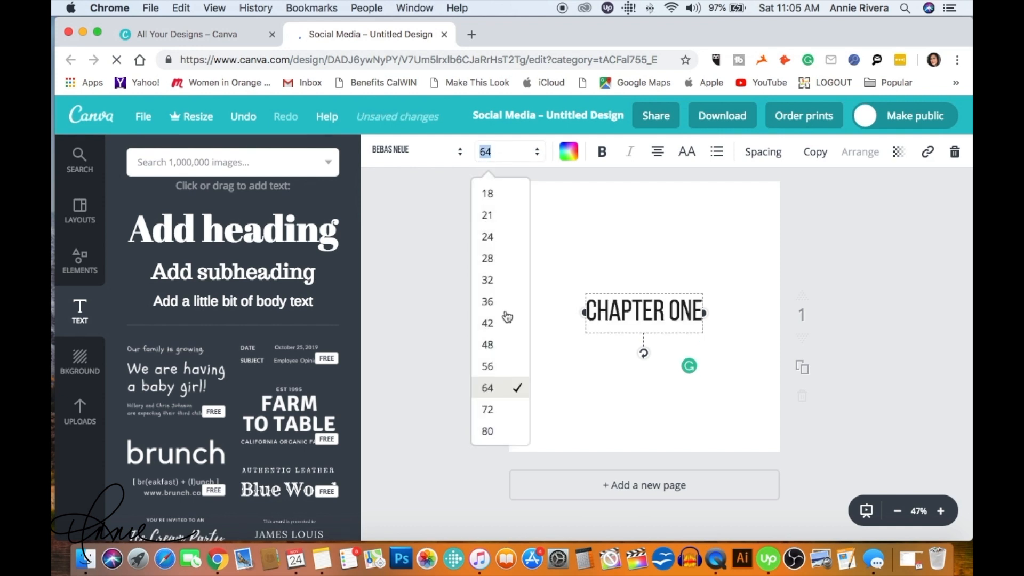
pyautogui.click(479, 424)
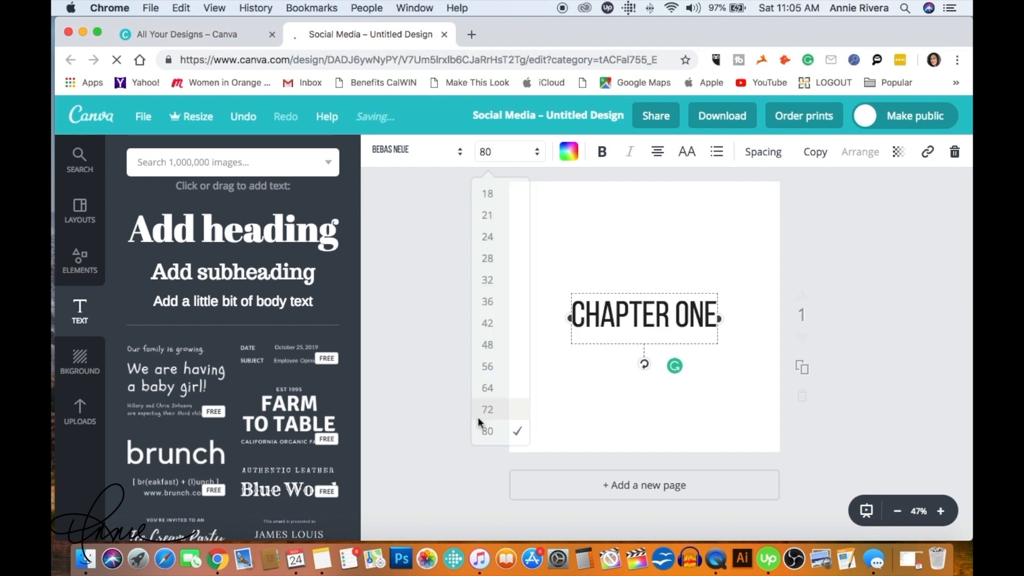
pyautogui.click(502, 155)
pyautogui.scroll(-2, 510, 421)
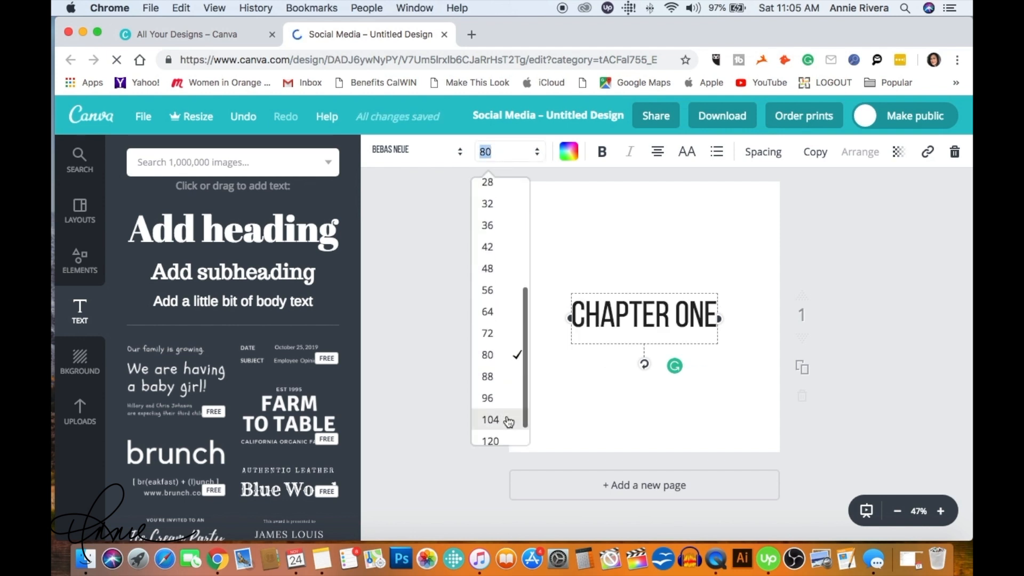
pyautogui.click(496, 422)
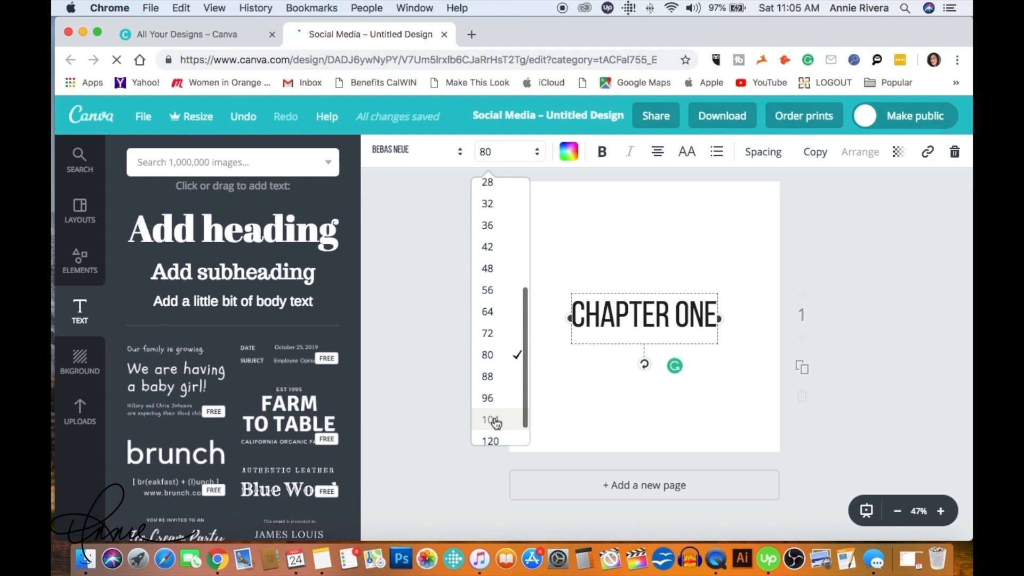
pyautogui.click(603, 153)
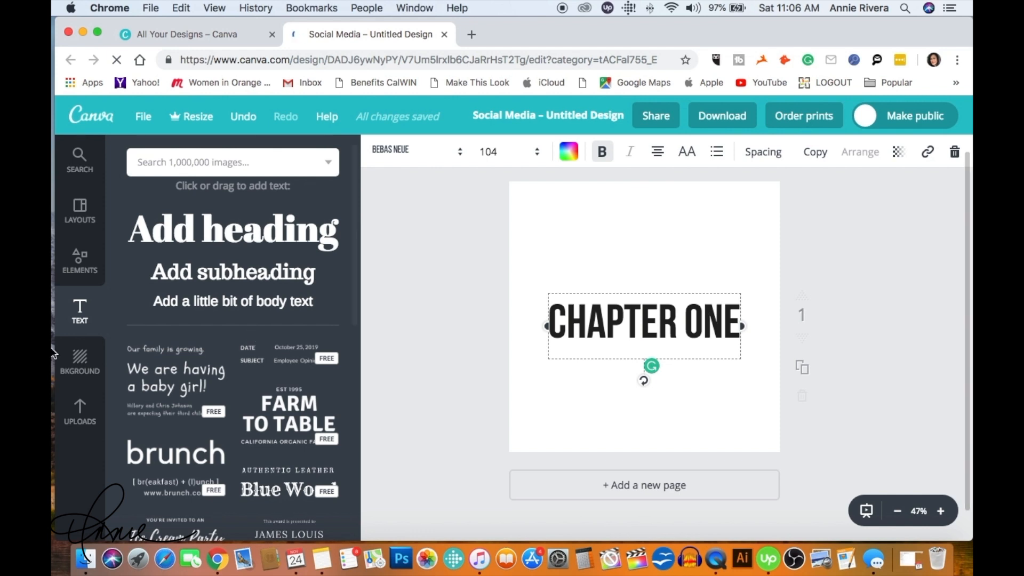
# Step: Fill the page background with the royal blue from the default palette and move the heading up slightly towards the page's middle
pyautogui.click(81, 362)
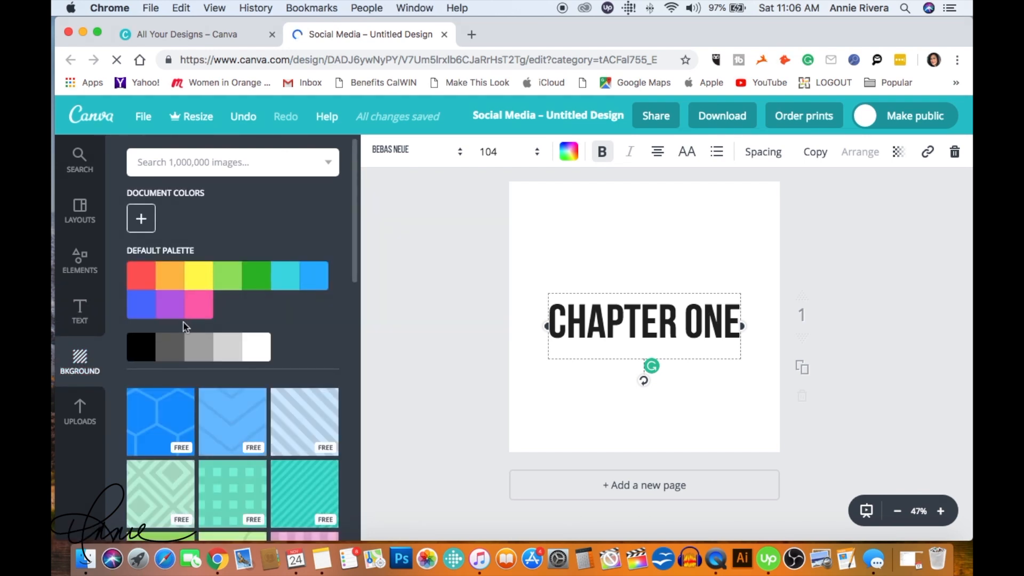
pyautogui.click(147, 310)
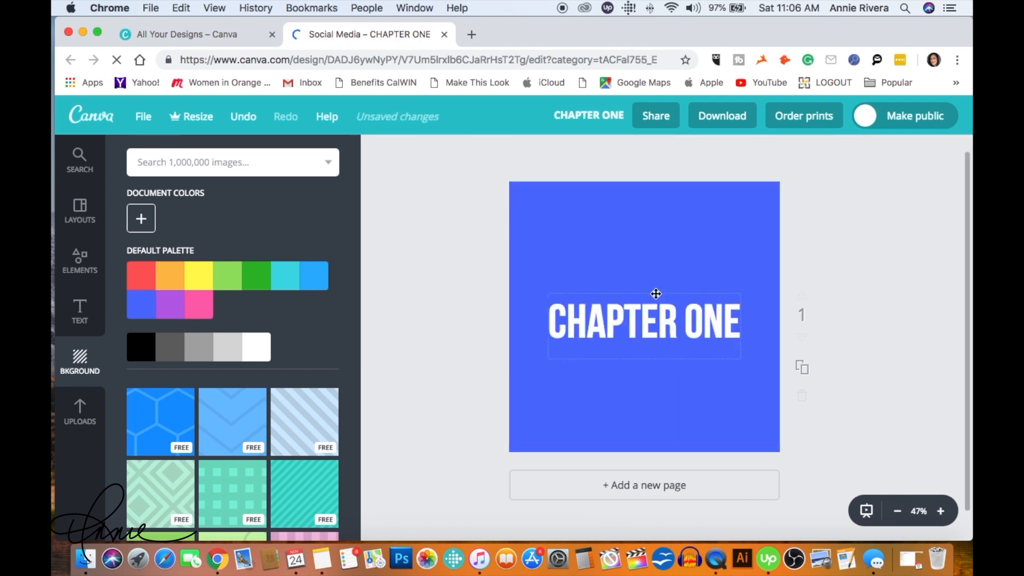
pyautogui.moveTo(656, 292); pyautogui.dragTo(656, 279)
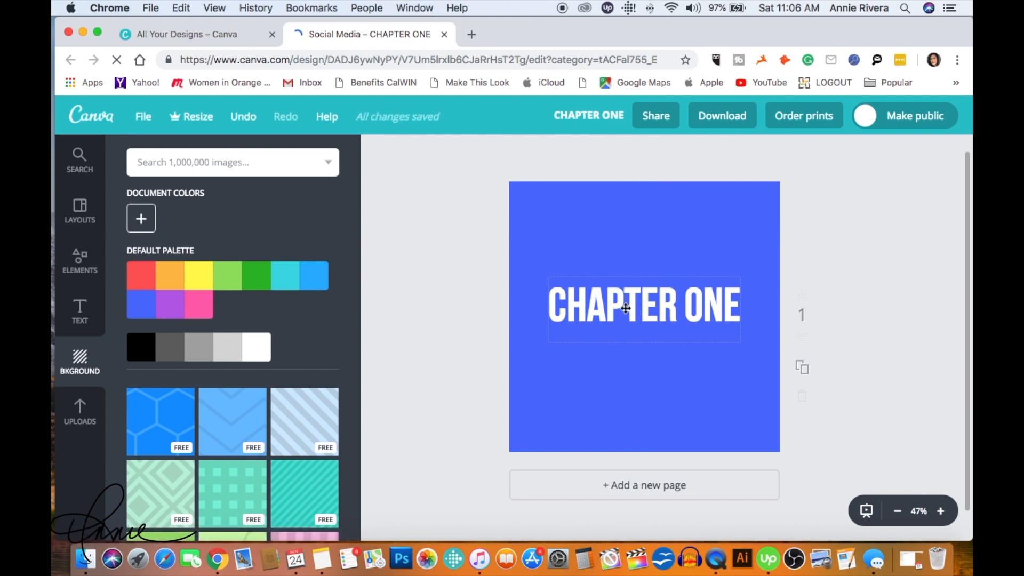
# Step: Change the CHAPTER ONE heading's text colour to black
pyautogui.click(626, 308)
pyautogui.click(626, 309)
pyautogui.click(569, 151)
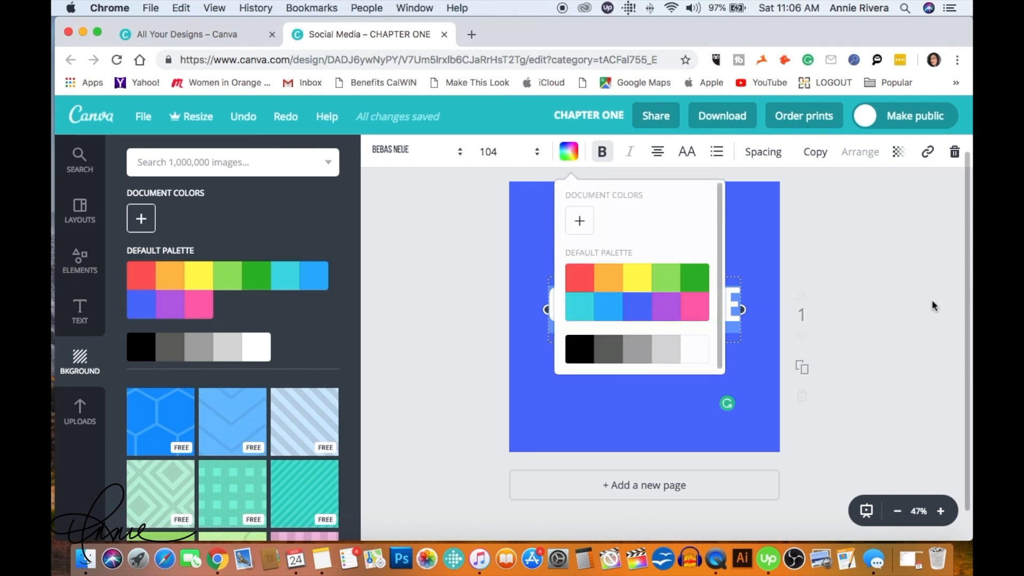
pyautogui.press('super+shift+z')
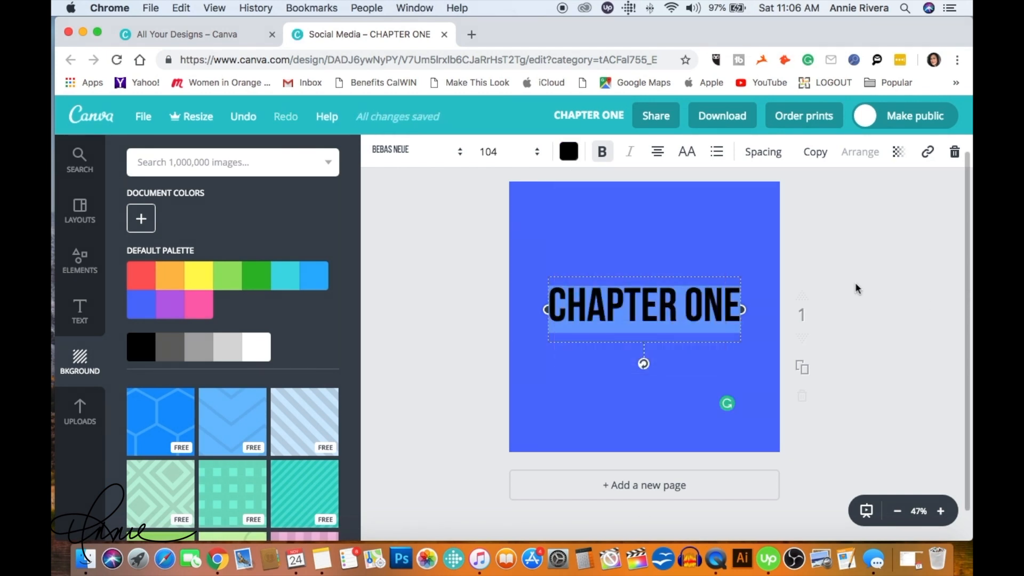
pyautogui.click(854, 289)
pyautogui.click(852, 288)
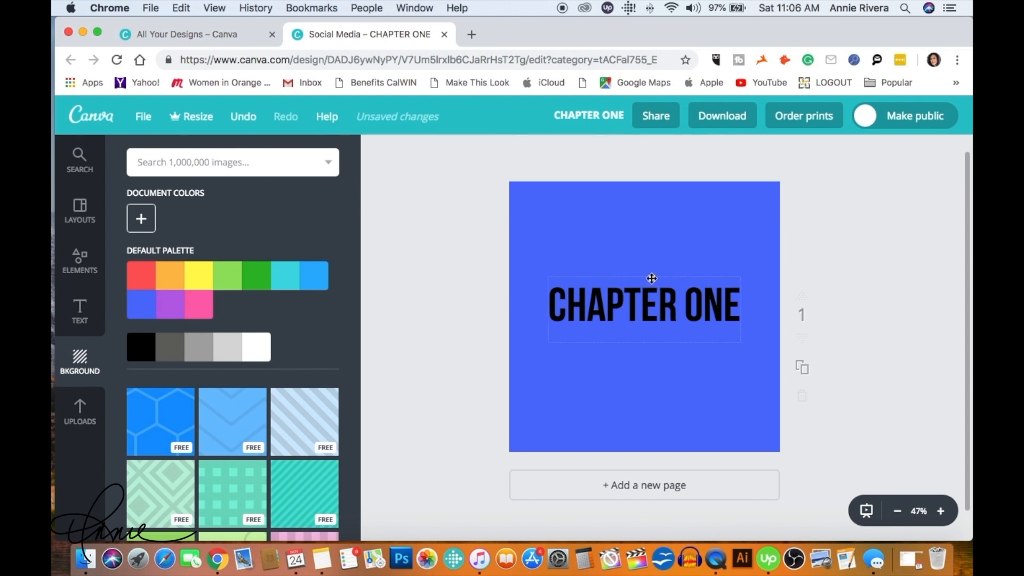
# Step: Duplicate the black CHAPTER ONE heading
pyautogui.click(775, 286)
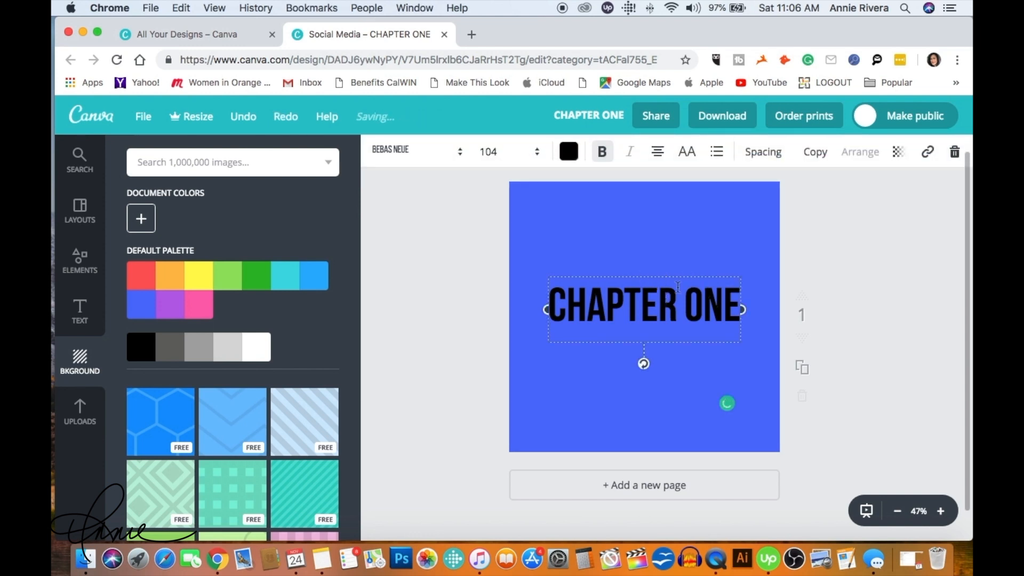
pyautogui.click(816, 154)
pyautogui.click(843, 238)
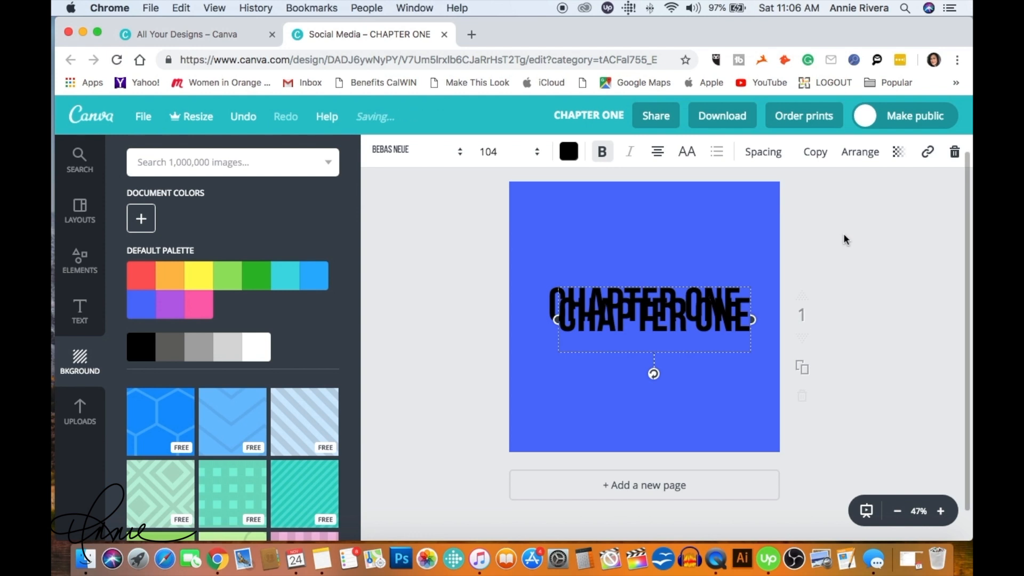
# Step: Colour the copied heading white and send it behind the black heading
pyautogui.click(569, 152)
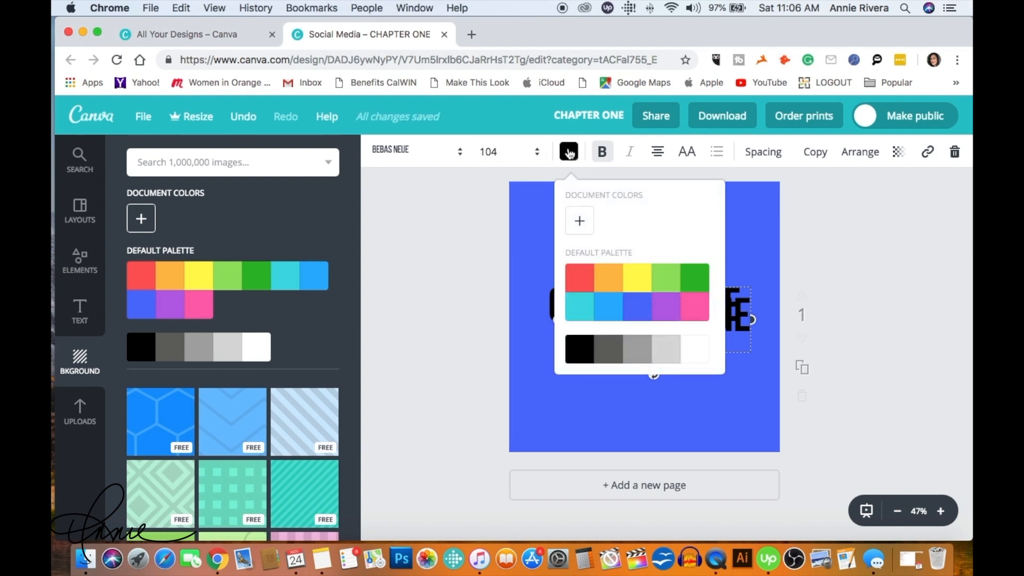
pyautogui.click(694, 352)
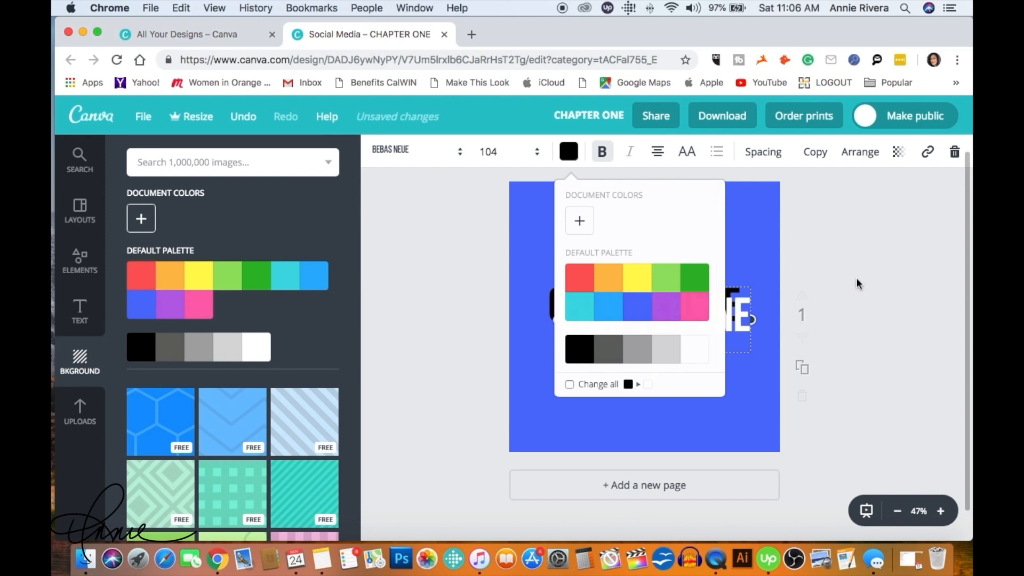
pyautogui.click(869, 248)
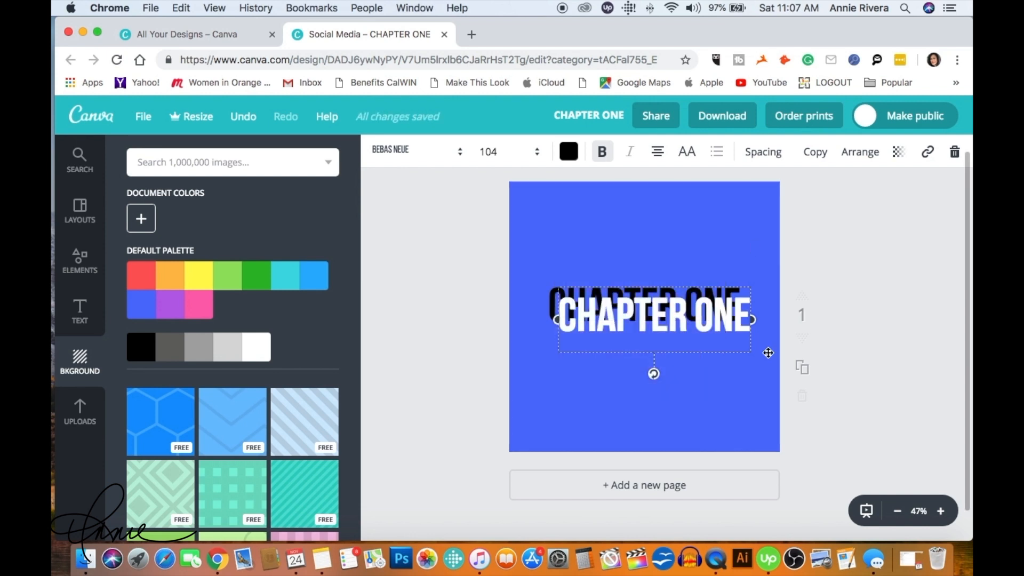
pyautogui.click(862, 154)
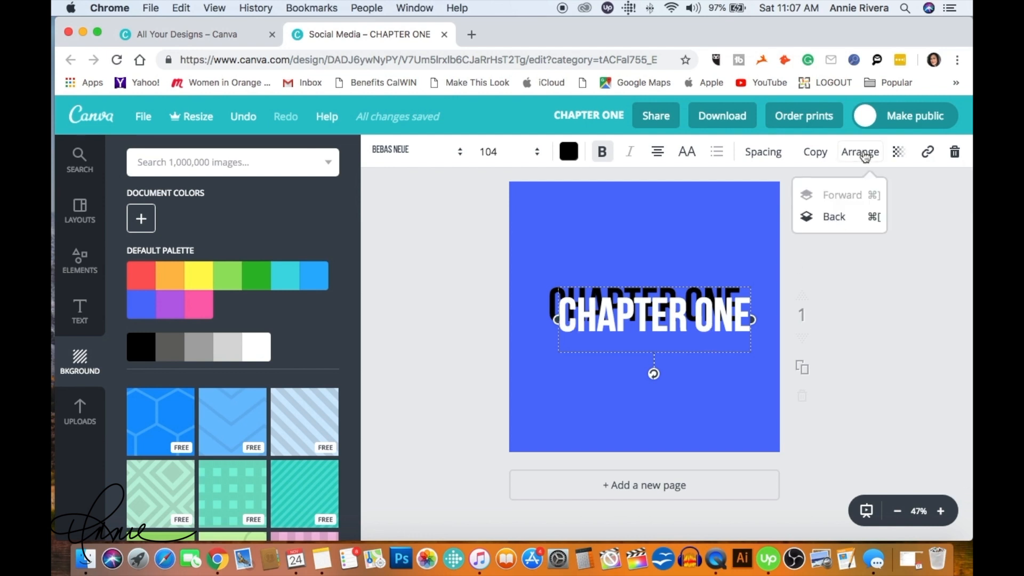
pyautogui.click(836, 216)
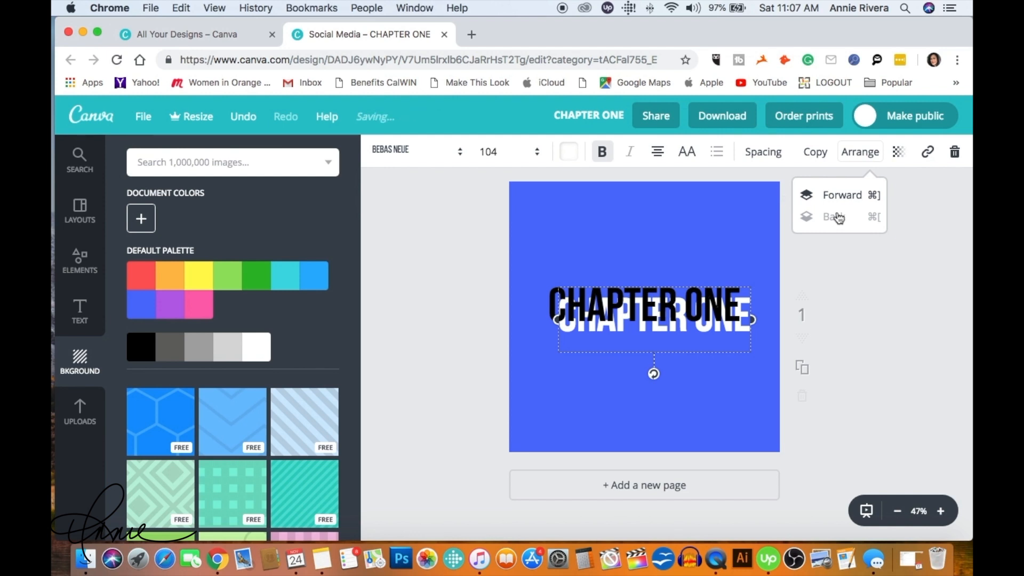
# Step: Nudge the white CHAPTER ONE copy up until it sits almost level with the black heading
pyautogui.press('Up')
pyautogui.press('Up')
pyautogui.press('Up')
pyautogui.press('Up')
pyautogui.press('Up')
pyautogui.press('Up')
pyautogui.press('Up')
pyautogui.press('Up')
pyautogui.press('Up')
pyautogui.press('Up')
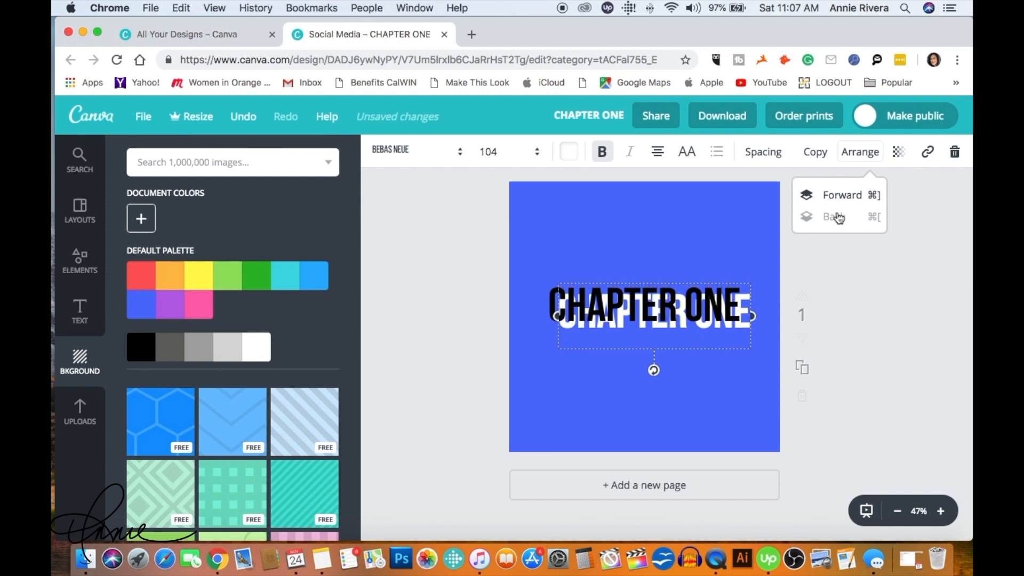
pyautogui.press('Up')
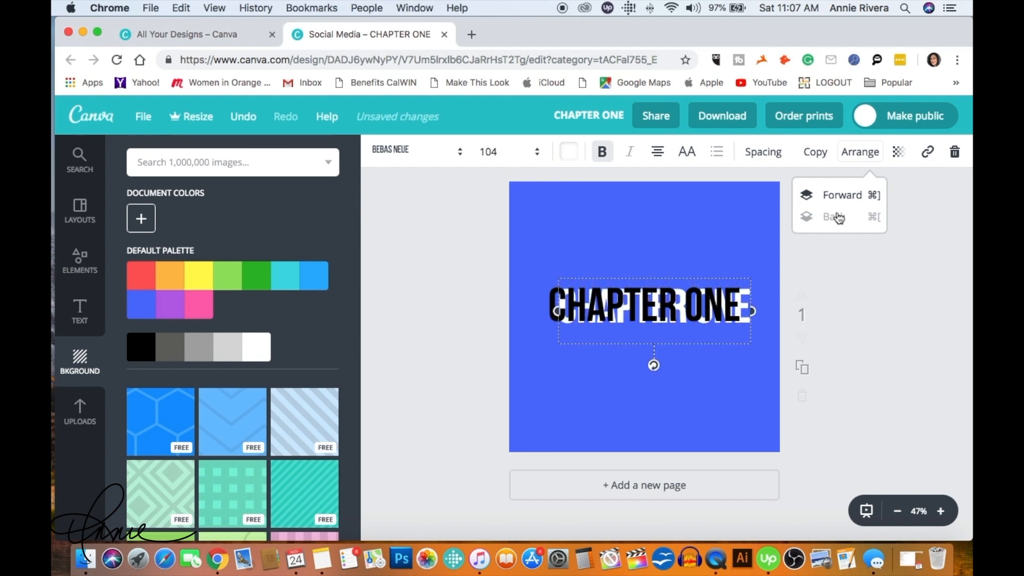
pyautogui.press('Up')
# Step: Nudge the white copy left until only a thin white edge shows beside the black letters
pyautogui.press('Left')
pyautogui.press('Left')
pyautogui.press('Left')
pyautogui.press('Left')
pyautogui.press('Left')
pyautogui.press('Left')
pyautogui.press('Left')
pyautogui.press('Left')
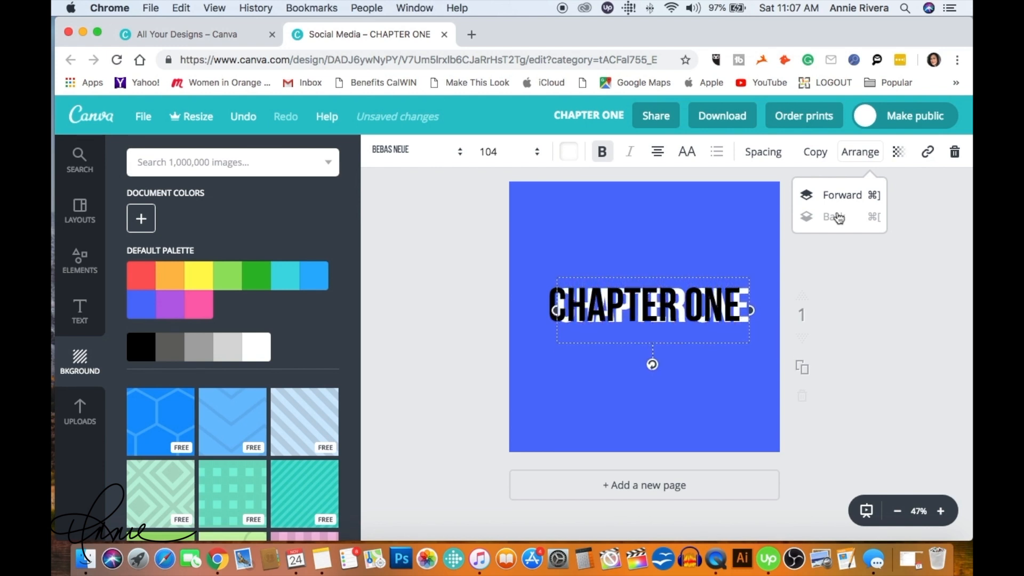
pyautogui.press('Left')
pyautogui.press('Left')
pyautogui.press('Left')
pyautogui.press('Left')
pyautogui.press('Left')
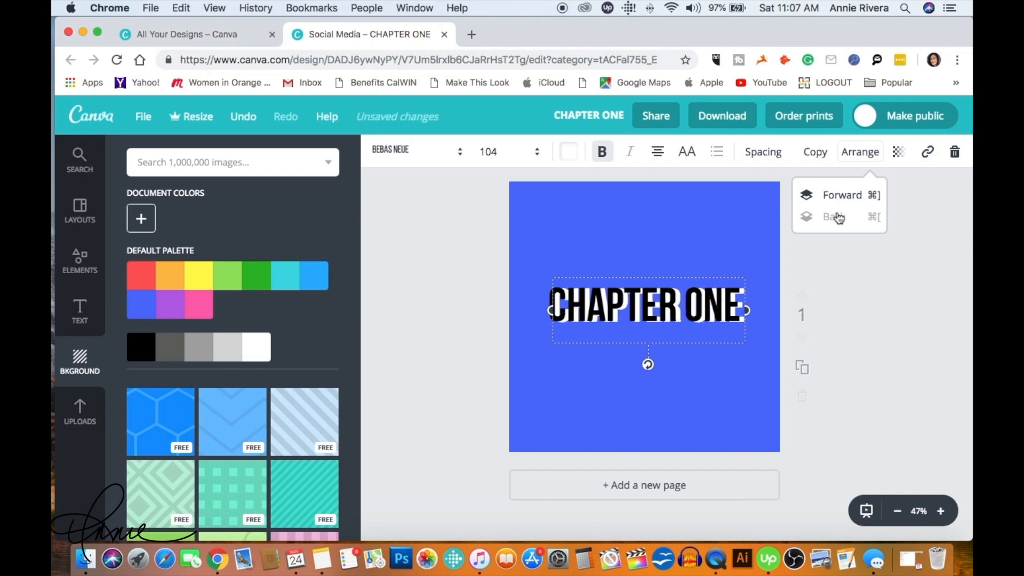
pyautogui.press('Left')
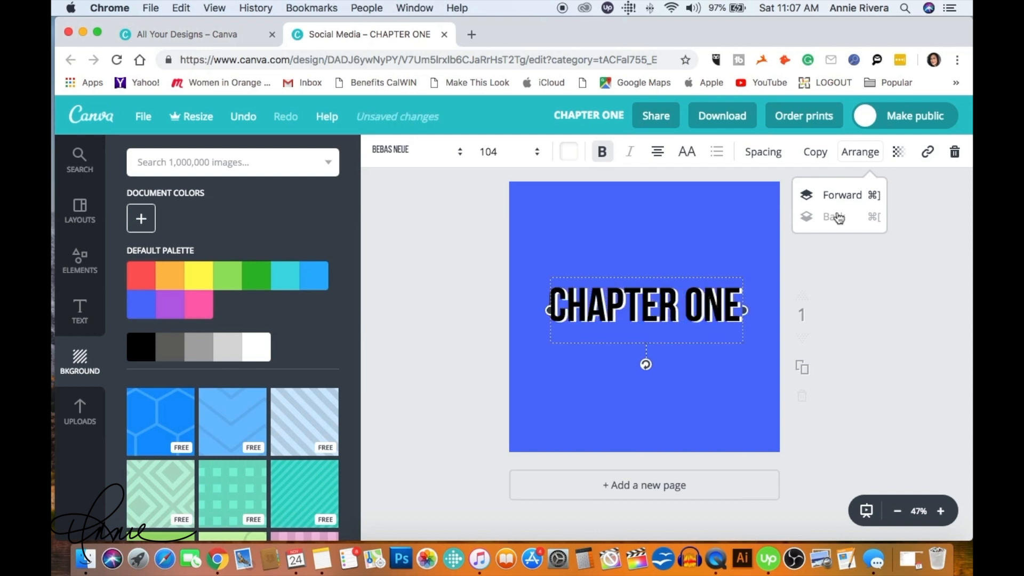
pyautogui.press('Left')
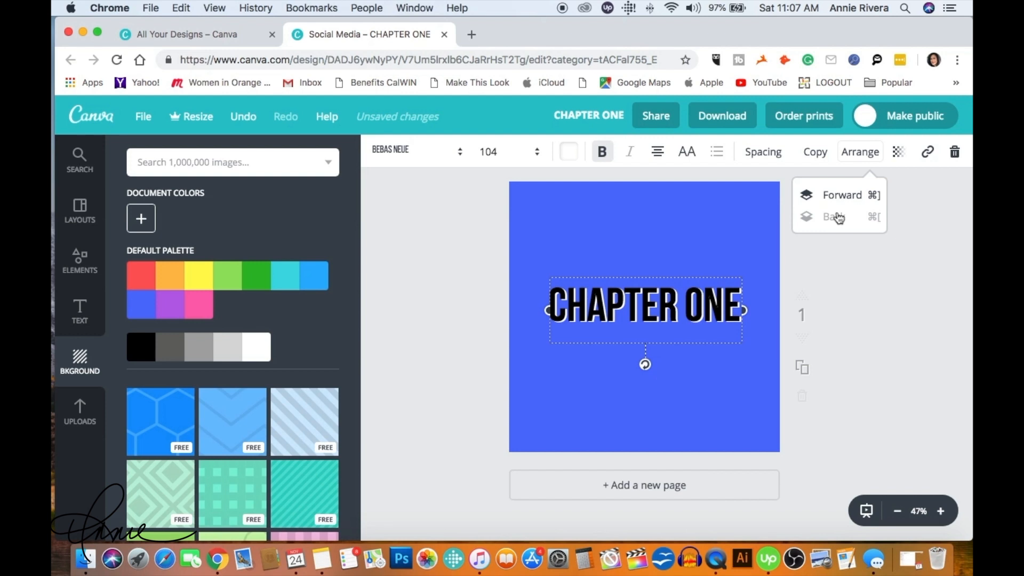
# Step: Fine-tune the white copy's offset, moving it slightly higher behind the black heading
pyautogui.press('Up')
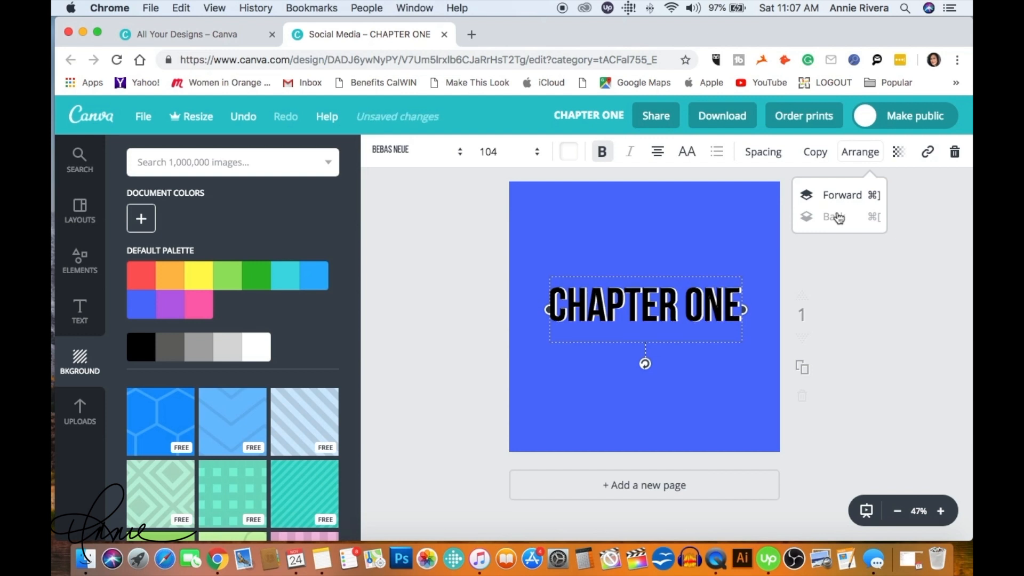
pyautogui.press('Left')
pyautogui.press('Right')
pyautogui.press('Left')
pyautogui.press('Right')
pyautogui.press('Down')
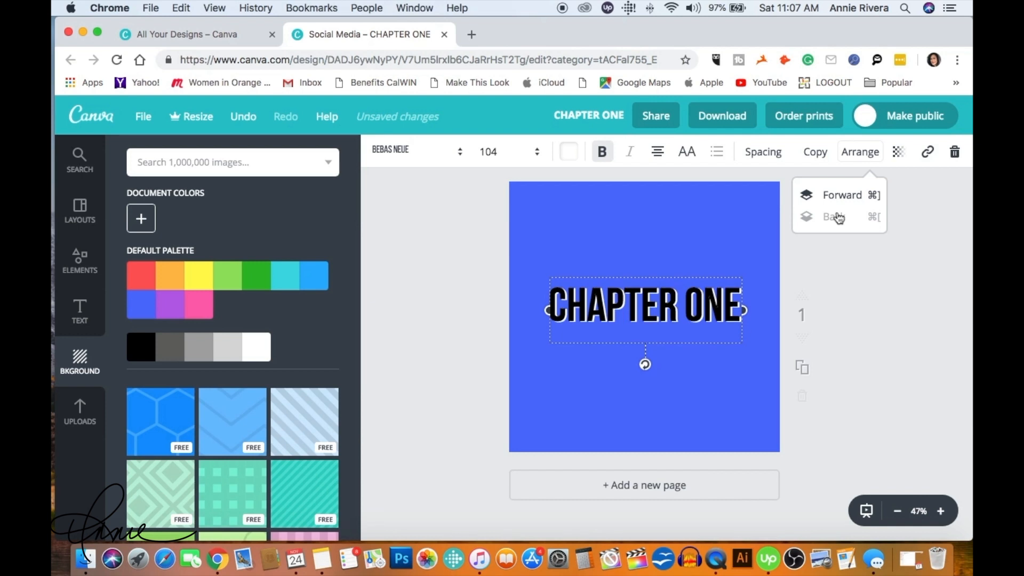
pyautogui.press('Up')
pyautogui.press('Up')
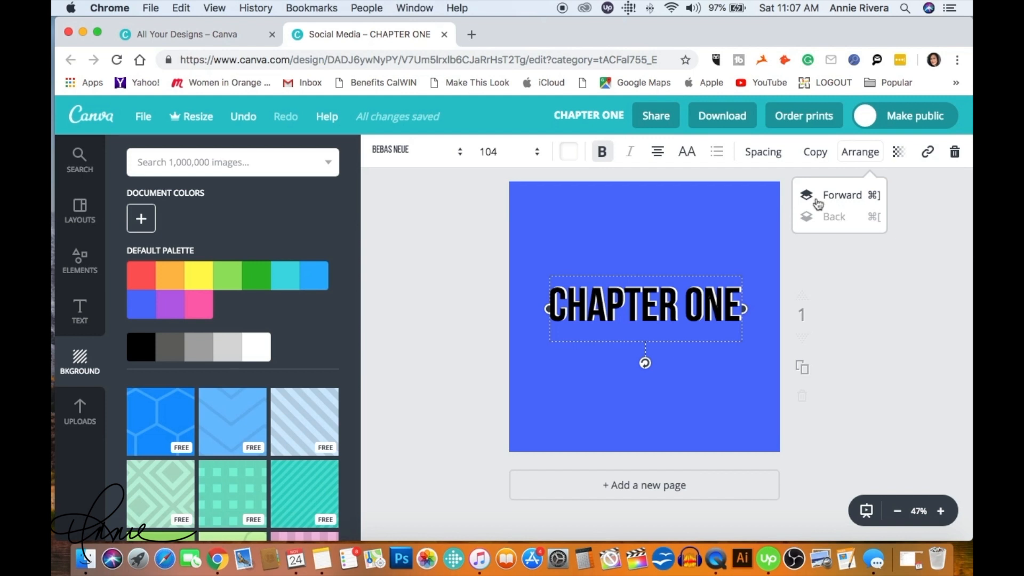
pyautogui.click(570, 155)
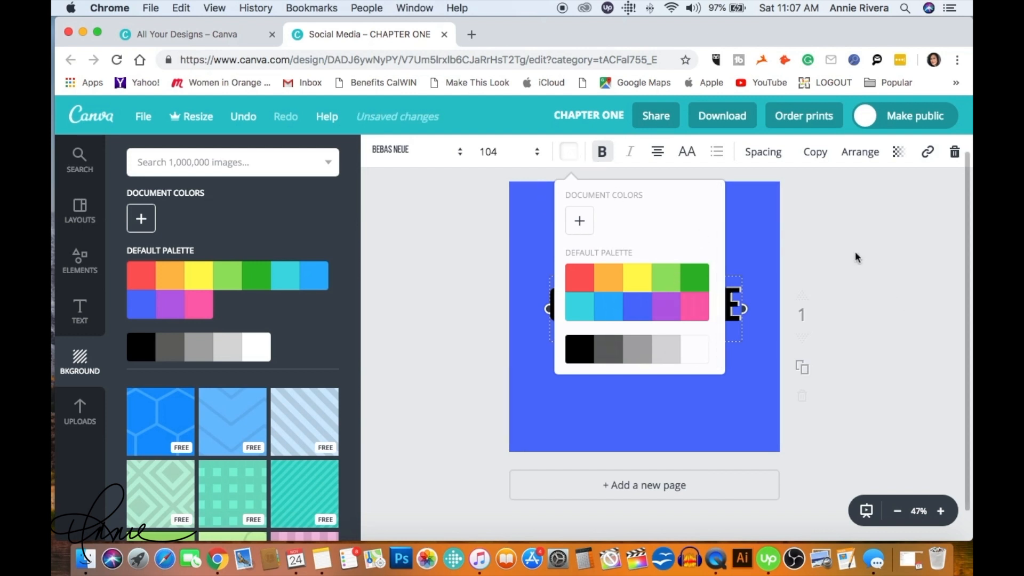
pyautogui.click(934, 266)
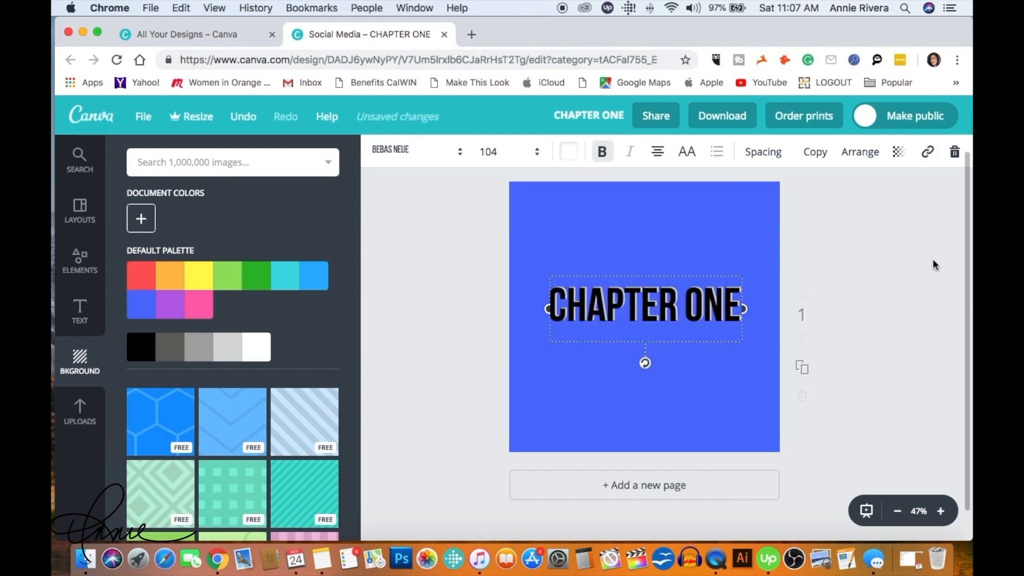
pyautogui.click(572, 153)
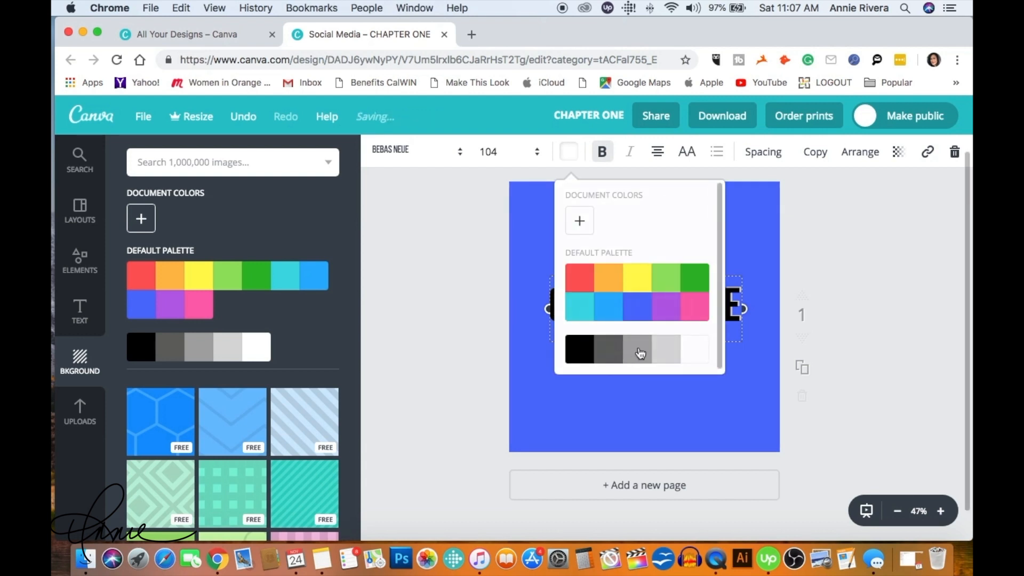
pyautogui.click(907, 287)
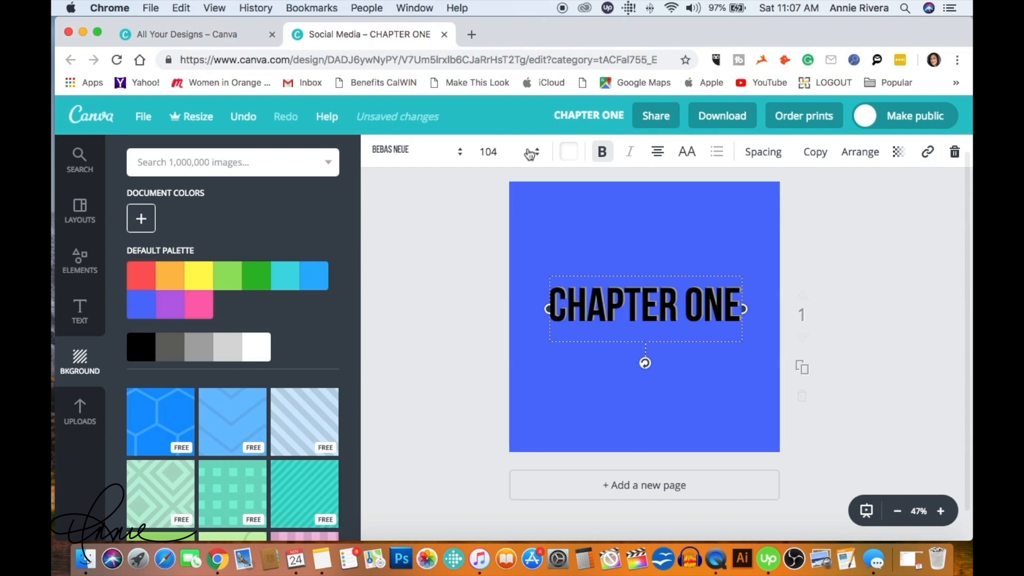
pyautogui.click(570, 152)
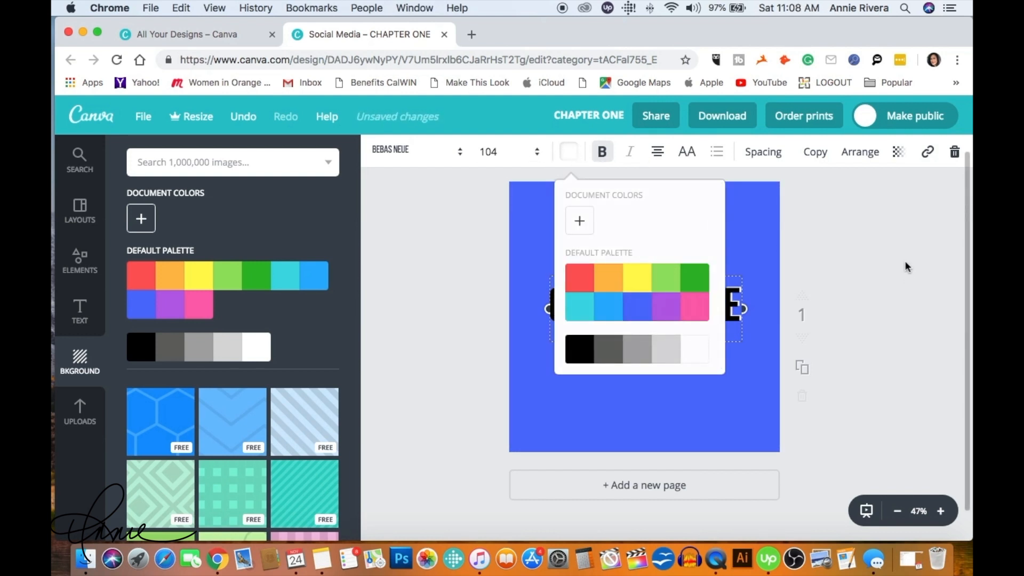
pyautogui.click(886, 213)
# Step: Reduce the white shadow copy's transparency setting to about halfway and deselect the text
pyautogui.click(899, 154)
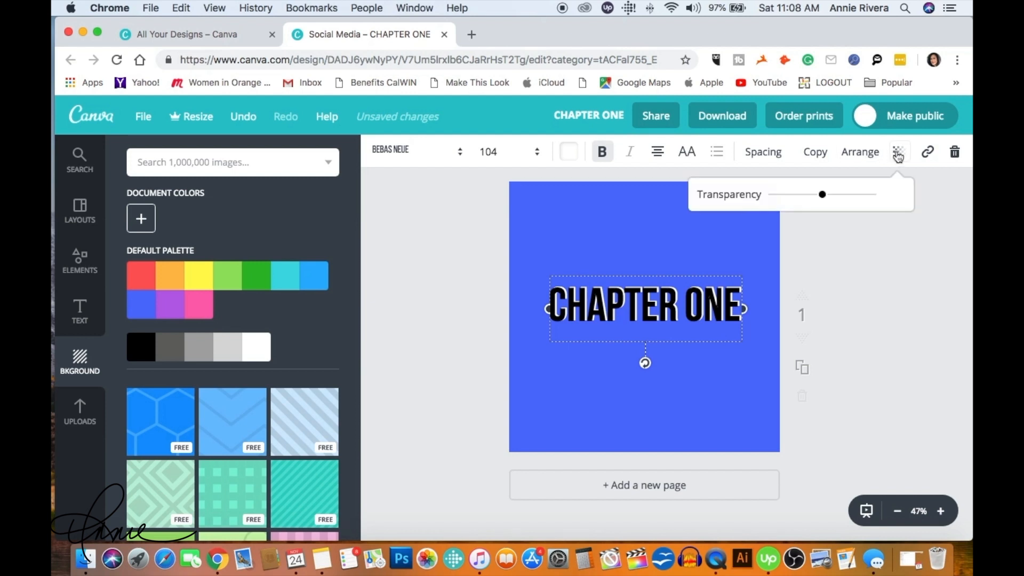
pyautogui.moveTo(874, 196); pyautogui.dragTo(820, 199)
pyautogui.click(882, 235)
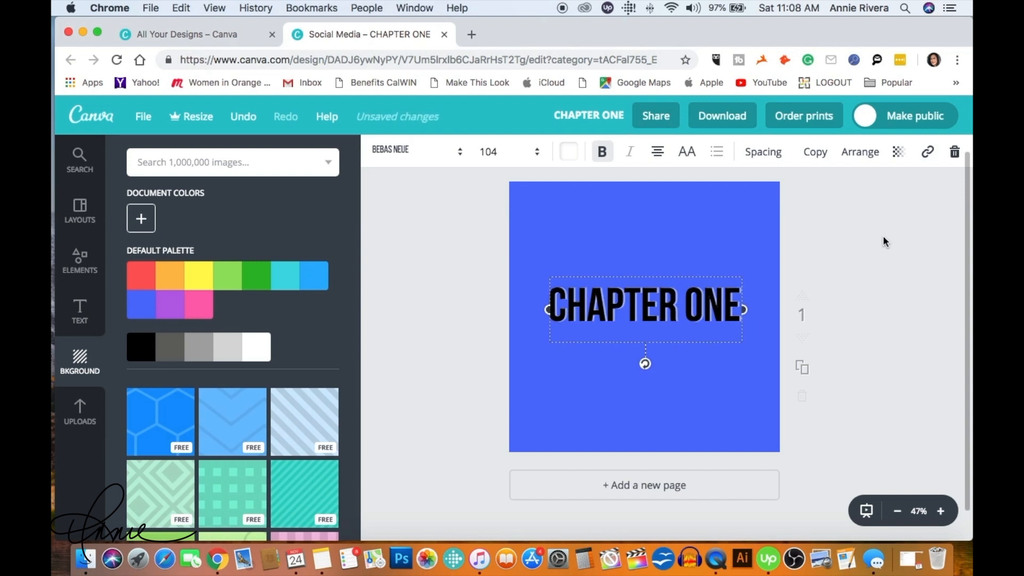
pyautogui.click(911, 235)
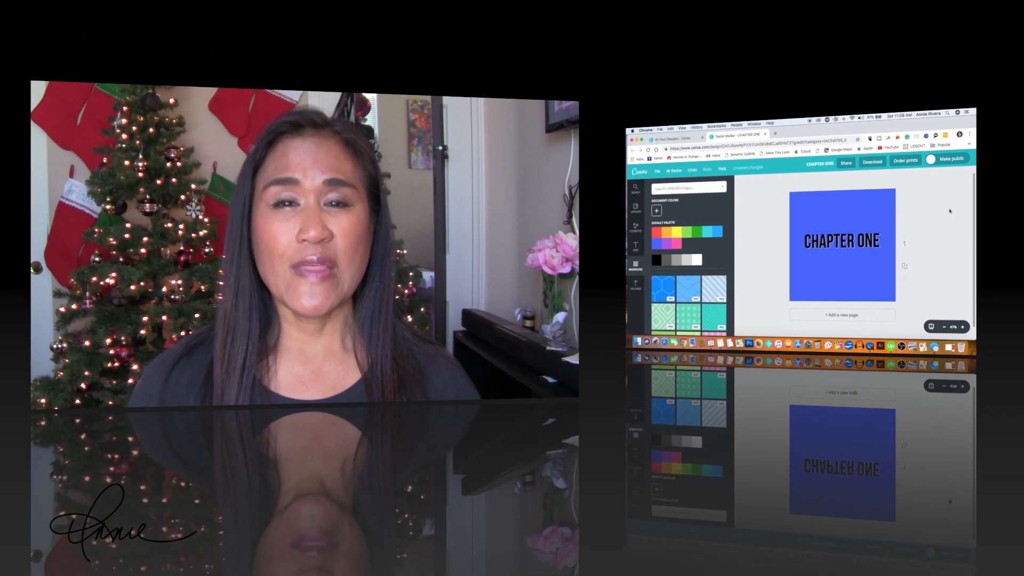